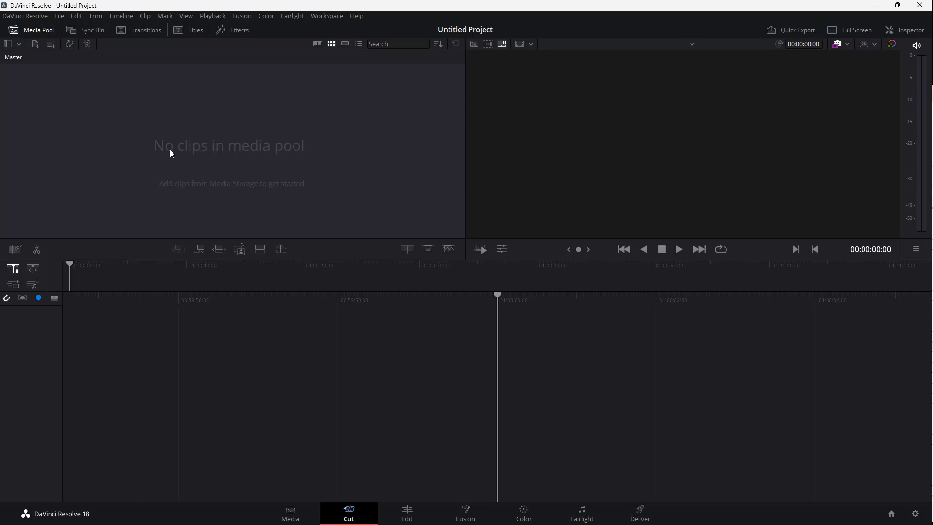
Step: Import file.mp4 from the Videos folder on drive TT (L:) through Import Media
right_click(148, 122)
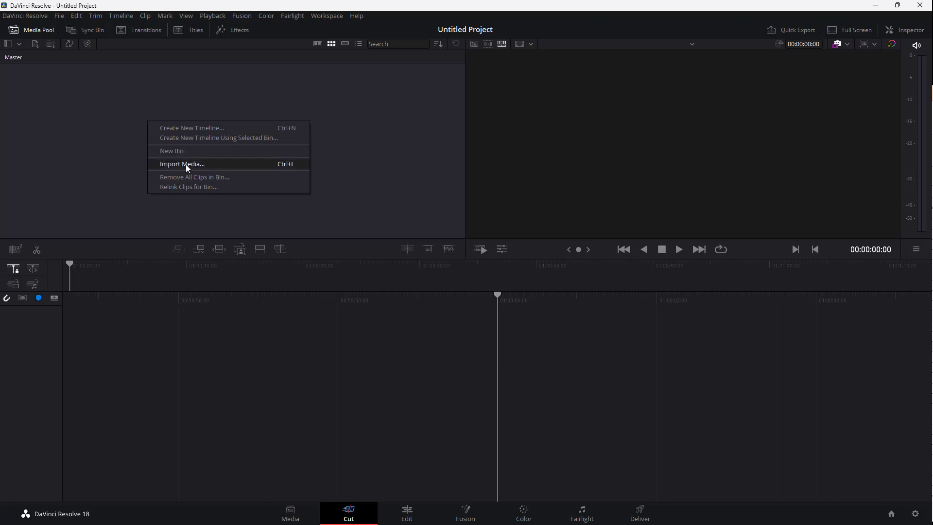
click(97, 121)
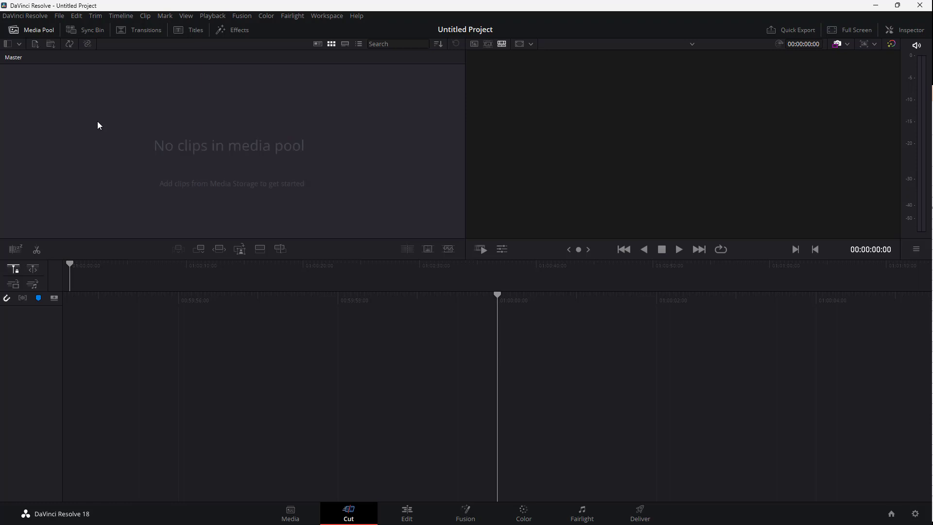
click(33, 45)
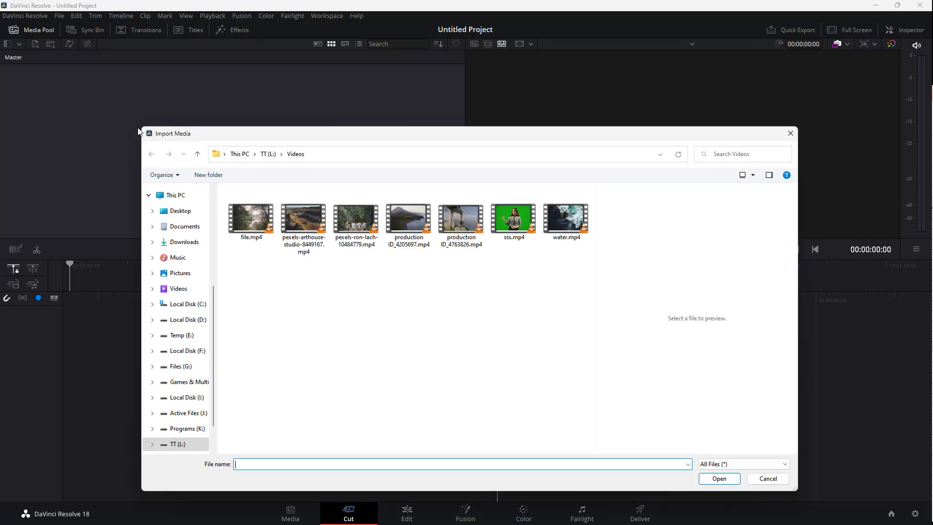
click(268, 156)
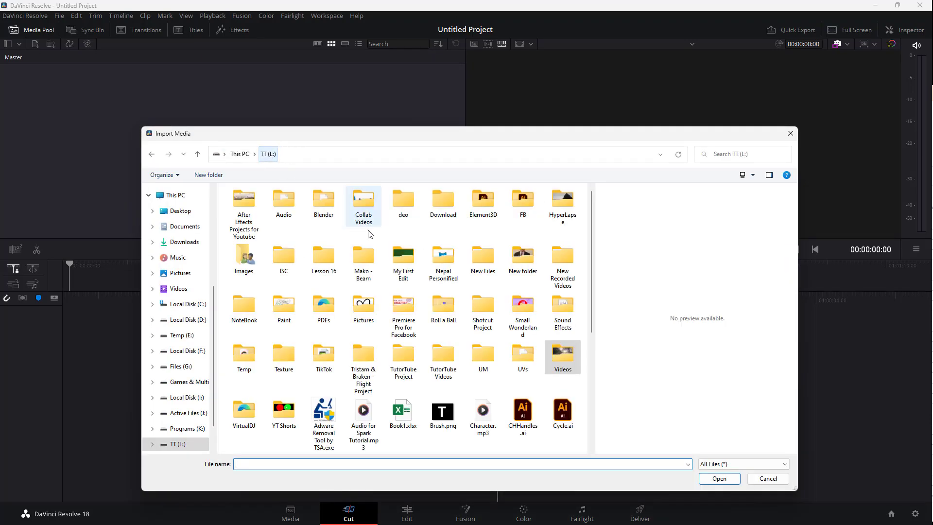
double_click(559, 364)
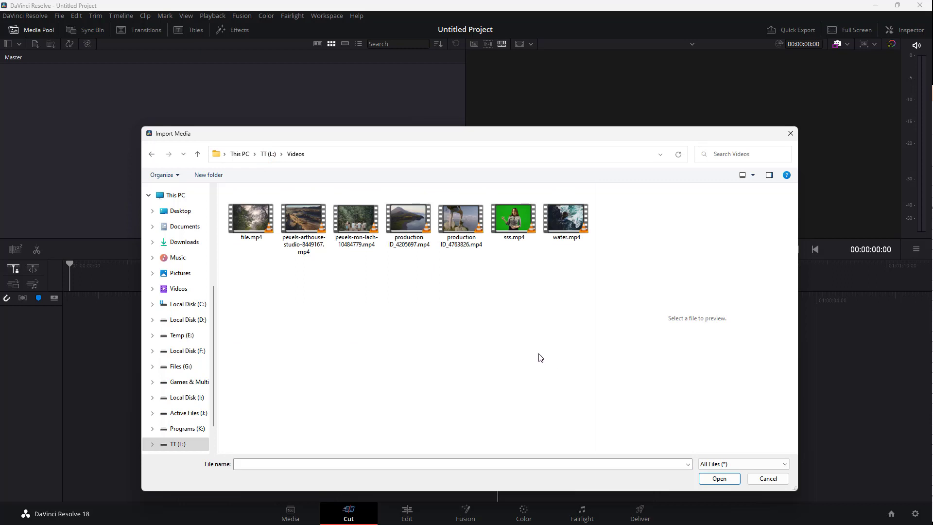
click(251, 230)
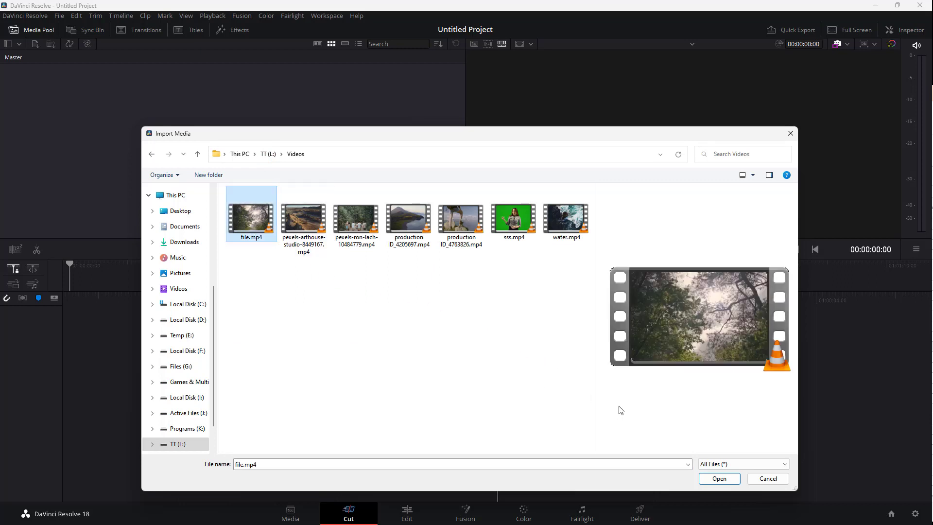
click(719, 479)
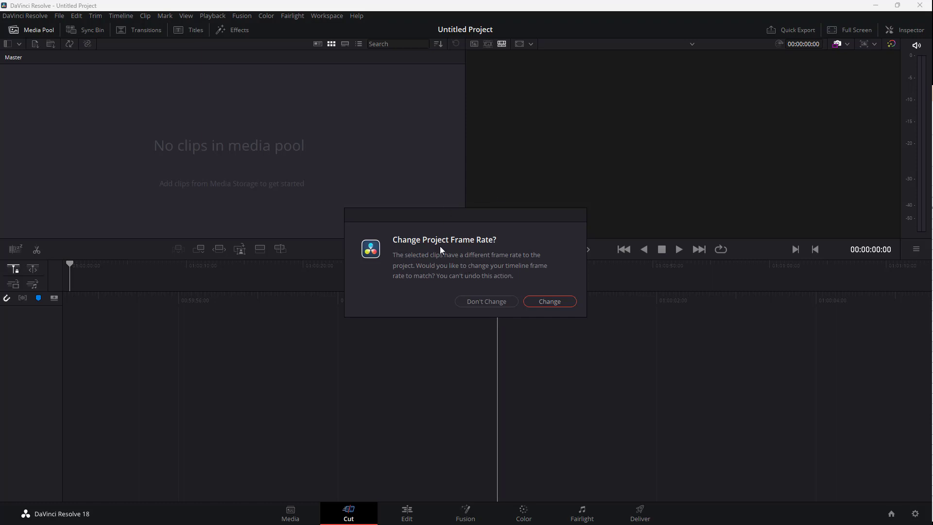
Step: Change the project frame rate to match file.mp4, then select the imported clip
click(550, 302)
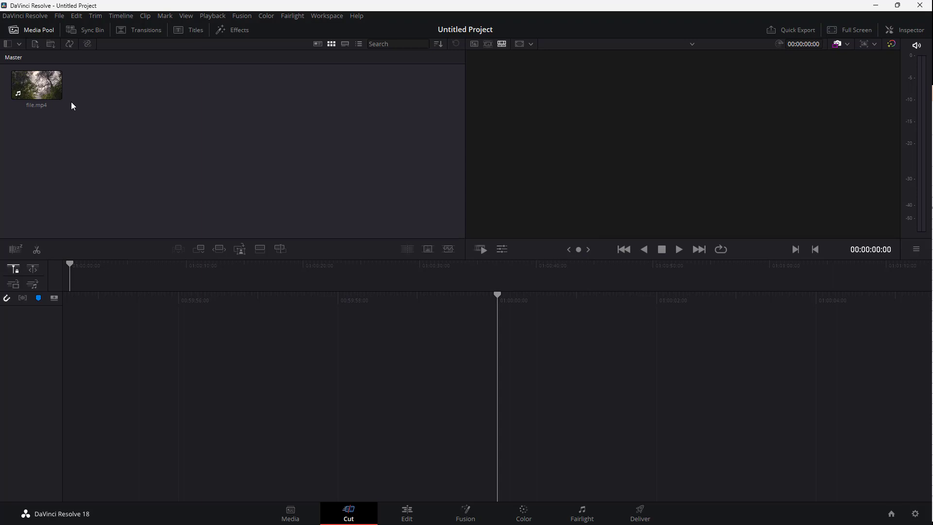
click(42, 86)
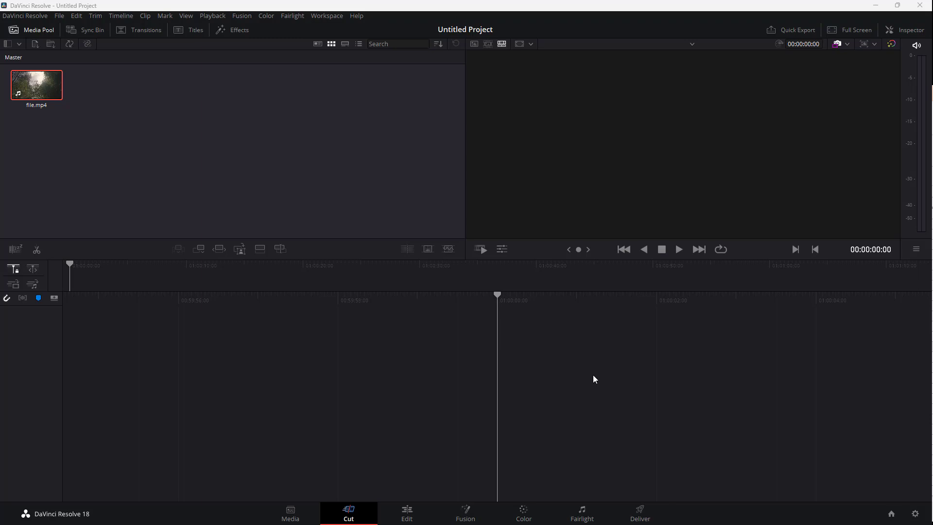
Step: Drag file.mp4 onto the empty timeline, creating Timeline 1, and select Timeline 1
drag(38, 86, 537, 402)
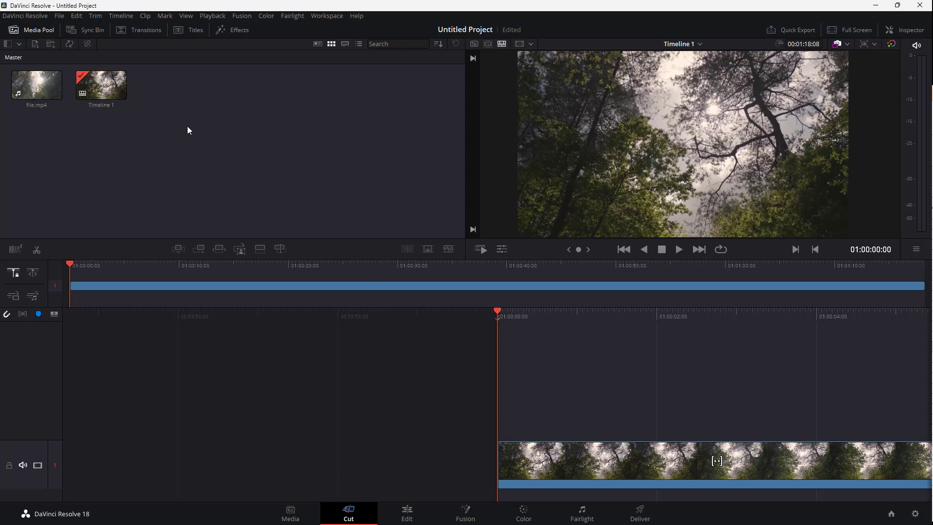
click(93, 88)
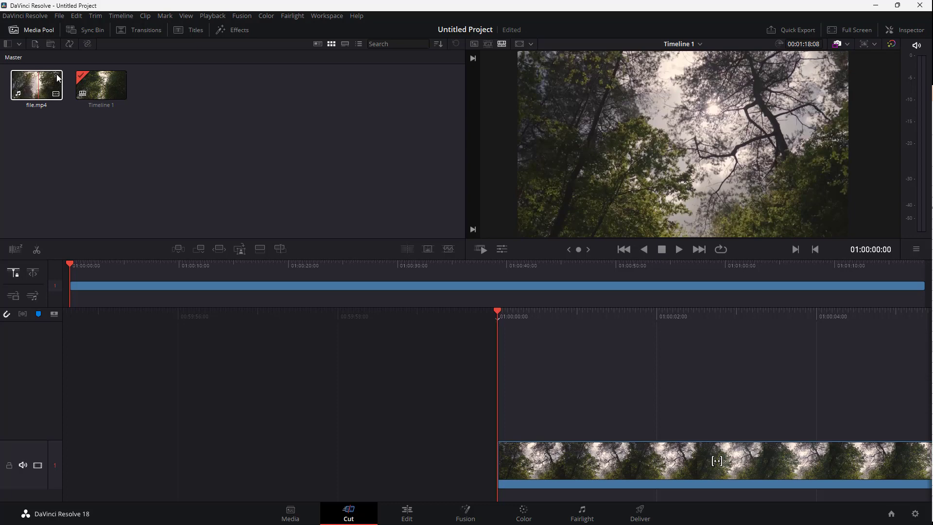
Step: Import pexels-arthouse-studio-8449167.mp4 and production ID_4763826.mp4 together, then deselect them
click(35, 45)
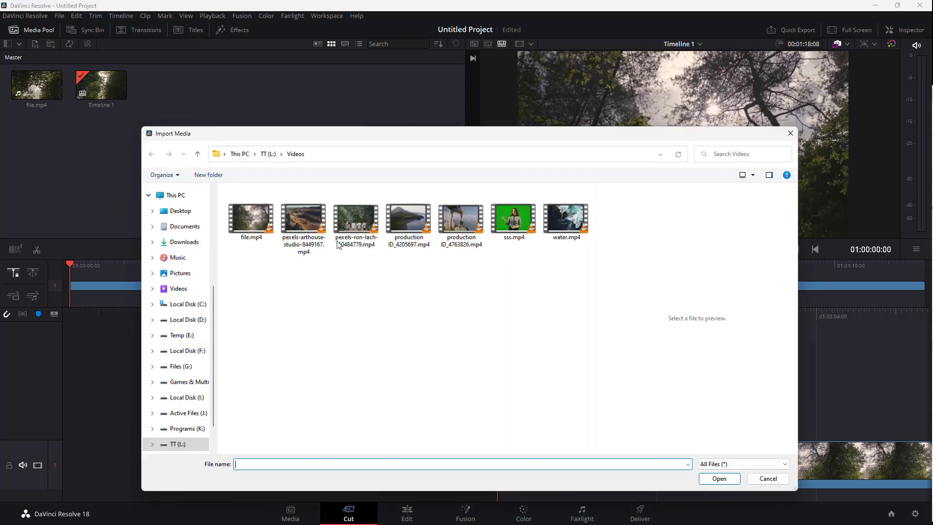
click(298, 224)
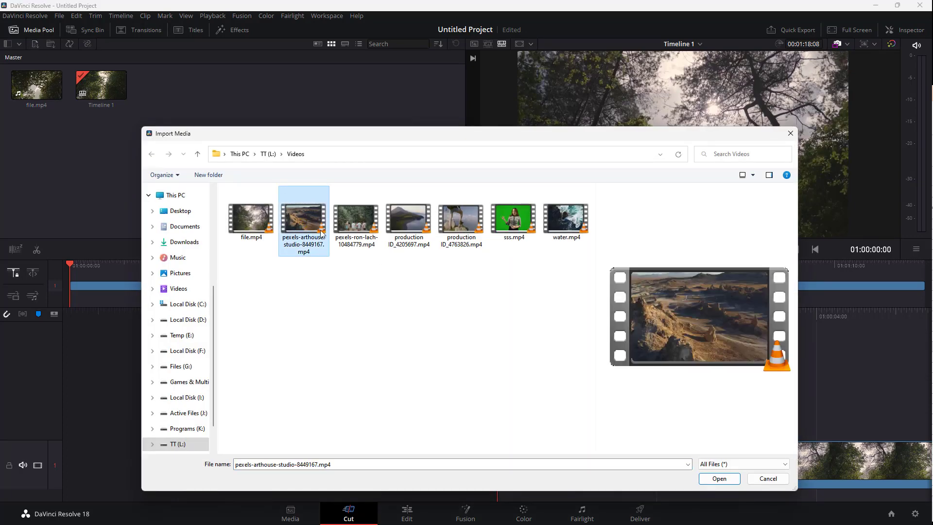
ctrl+click(456, 225)
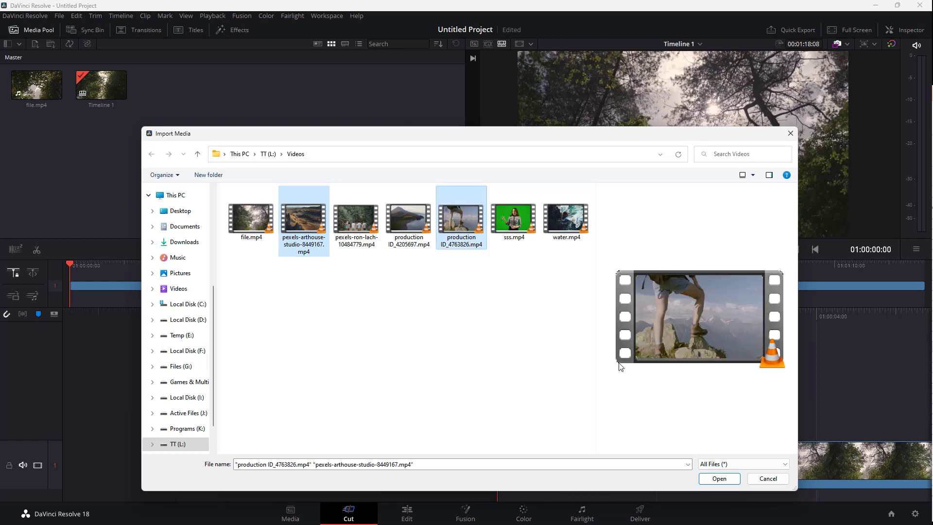
click(719, 479)
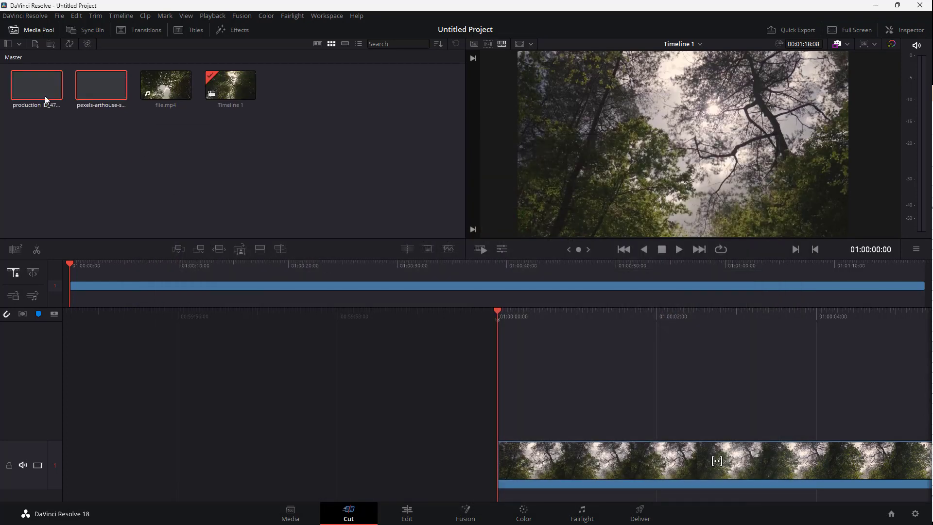
click(124, 139)
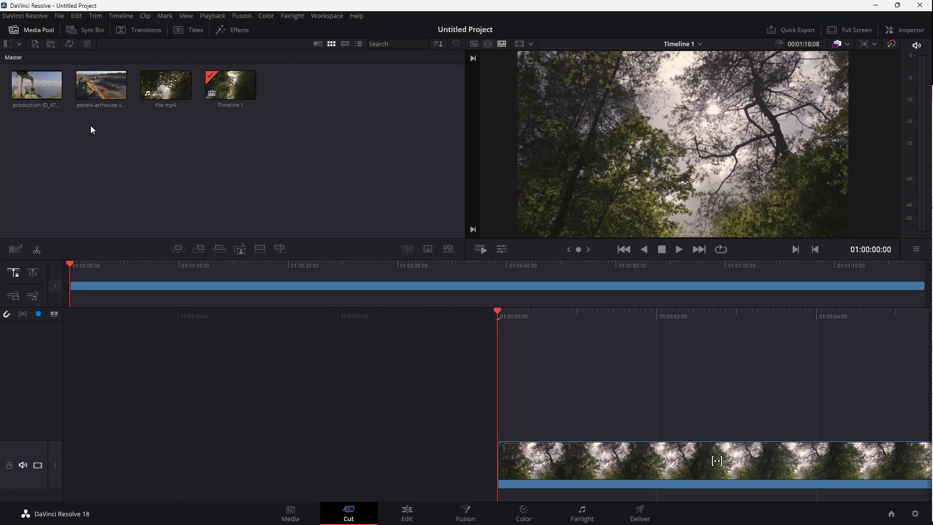
Step: Import the whole TT (L:) Videos folder as a bin, then return to the Master bin
click(51, 45)
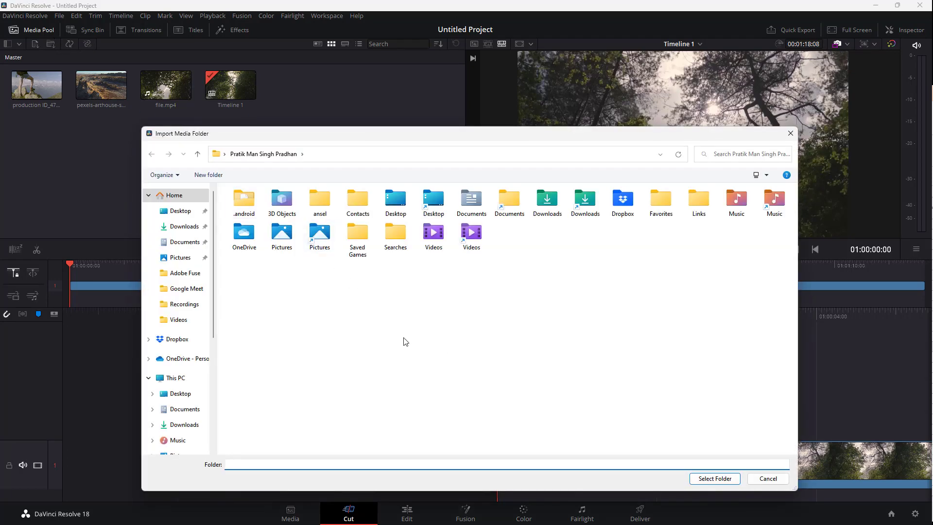
scroll(204, 340, down, 3)
scroll(199, 373, down, 4)
click(194, 410)
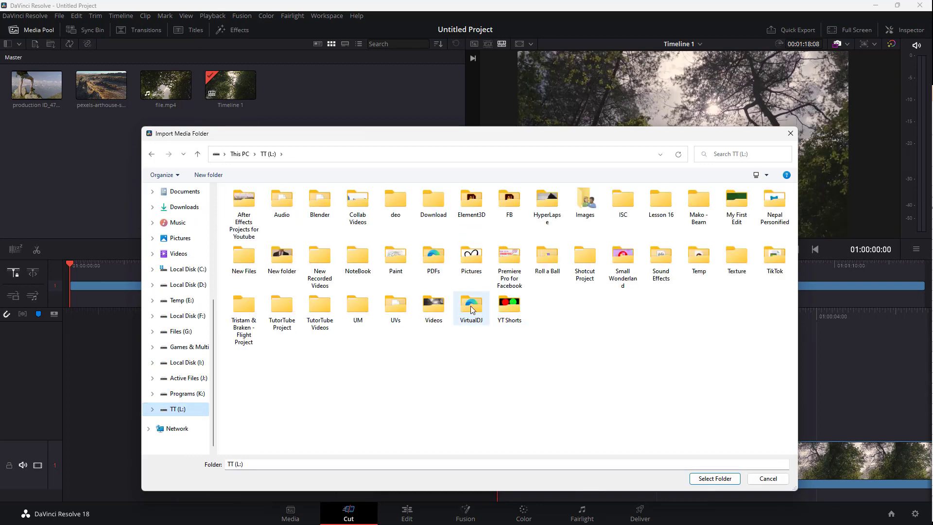
click(433, 306)
click(726, 482)
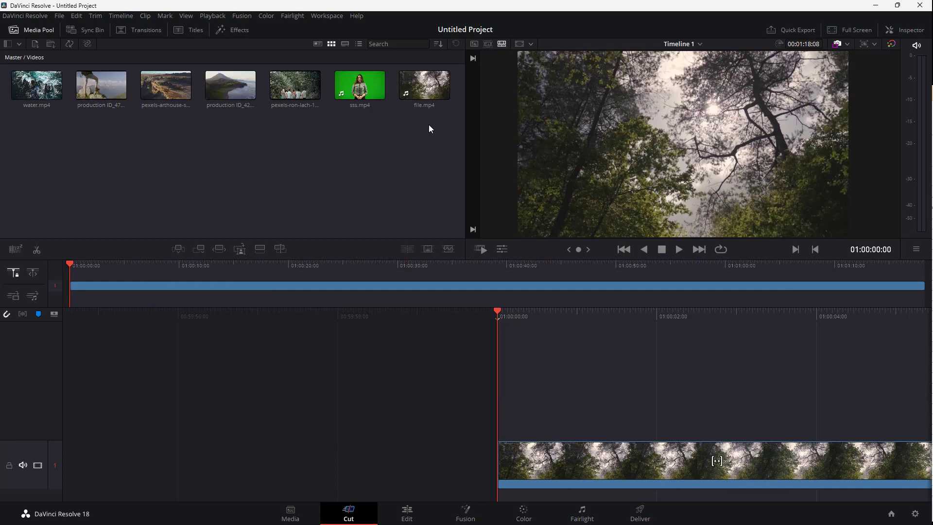
click(14, 58)
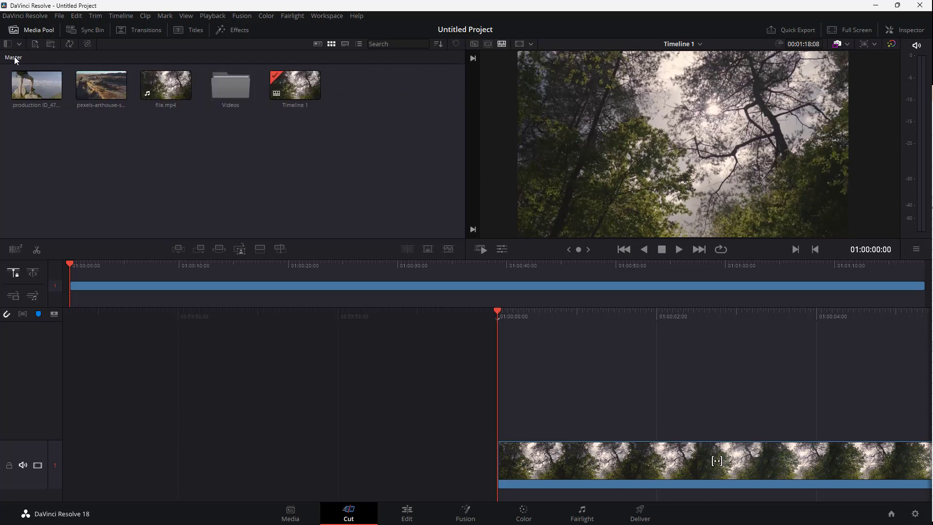
Step: Check the Videos bin's clips, go back to Master, and switch to the Media page
double_click(234, 92)
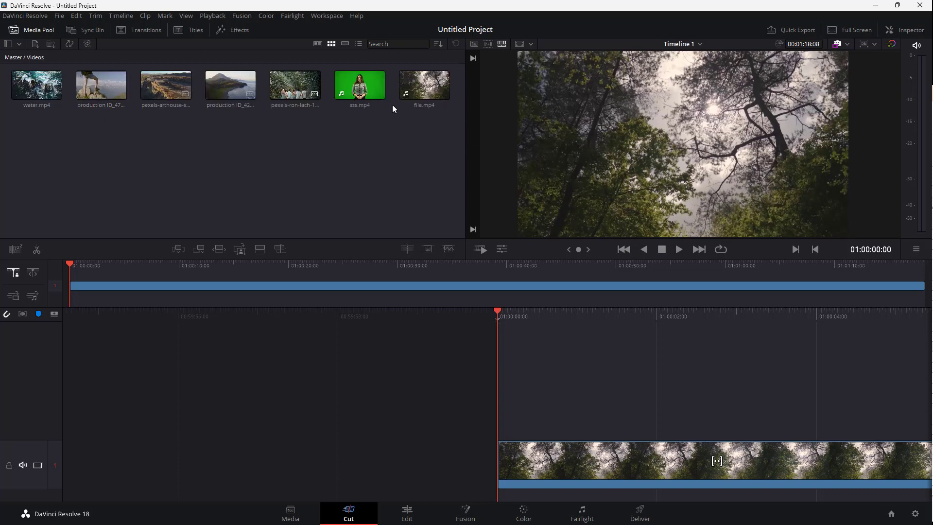
click(12, 58)
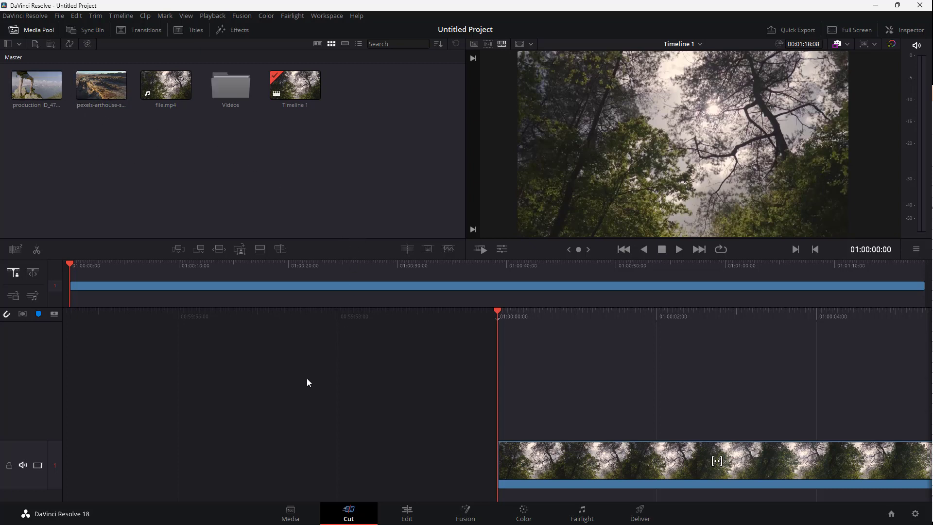
click(290, 513)
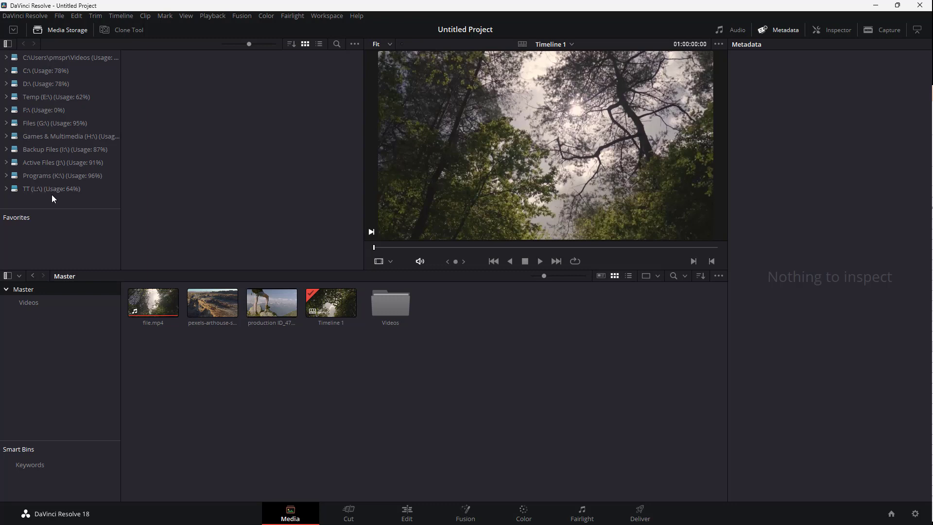
Step: Expand TT (L:) in Media Storage and drag the Sound Effects folder into the Master bin
click(7, 189)
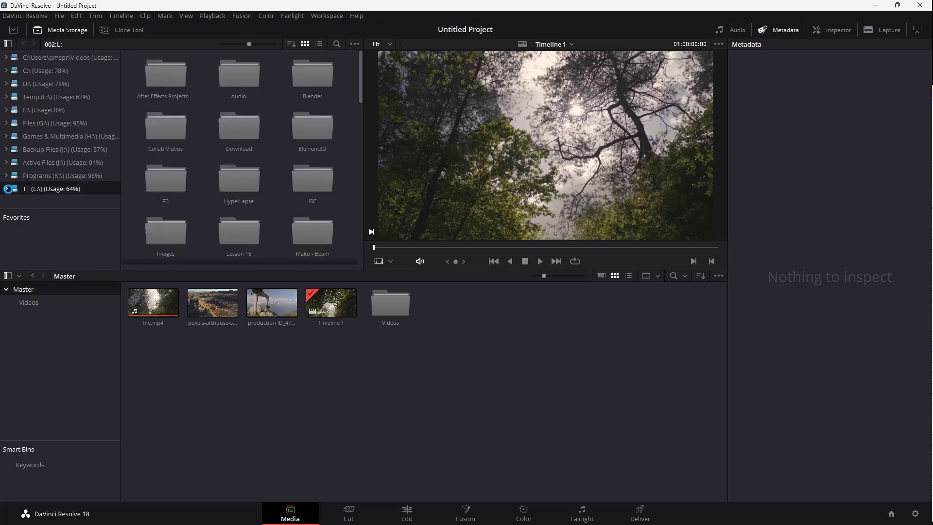
scroll(284, 139, down, 1)
scroll(284, 141, down, 4)
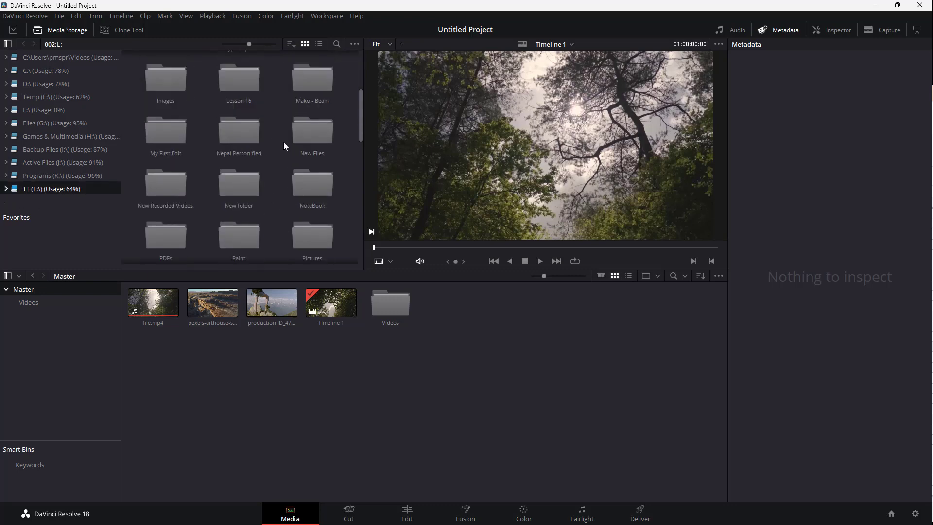
scroll(283, 146, down, 3)
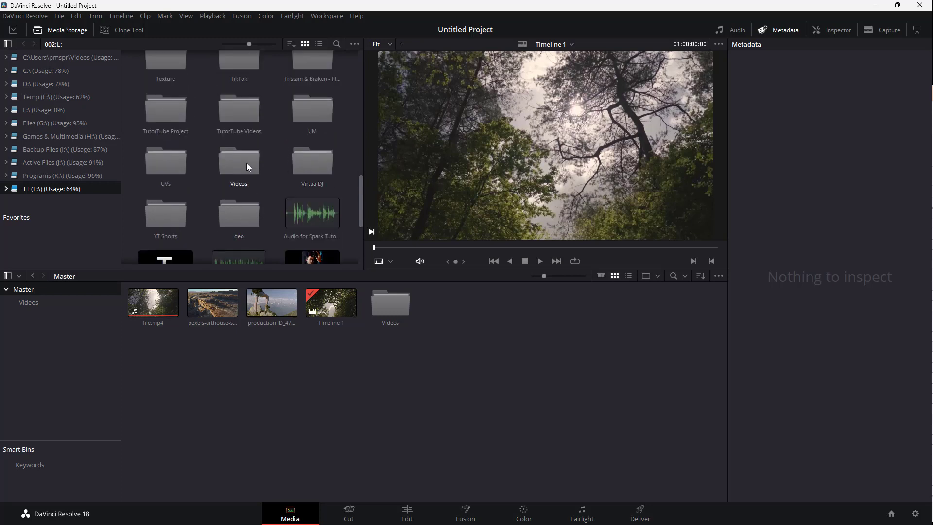
scroll(260, 189, up, 3)
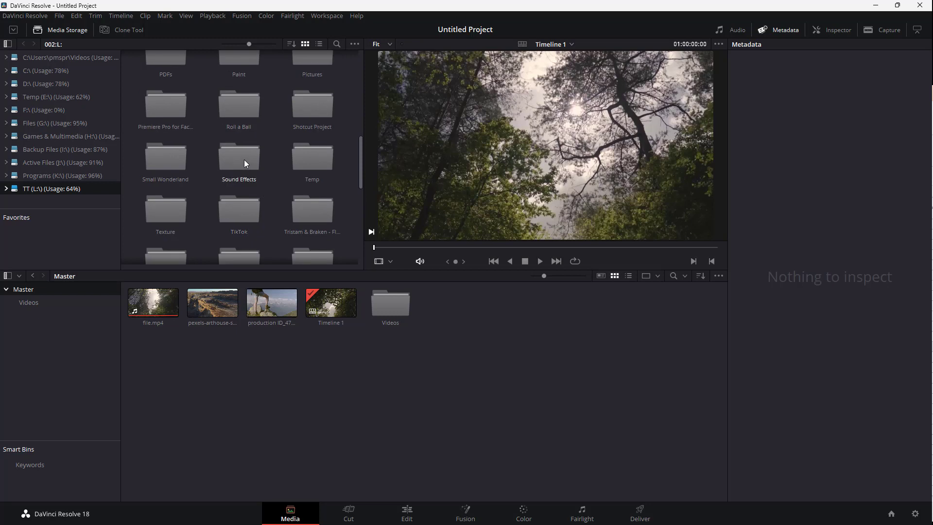
drag(494, 370, 494, 370)
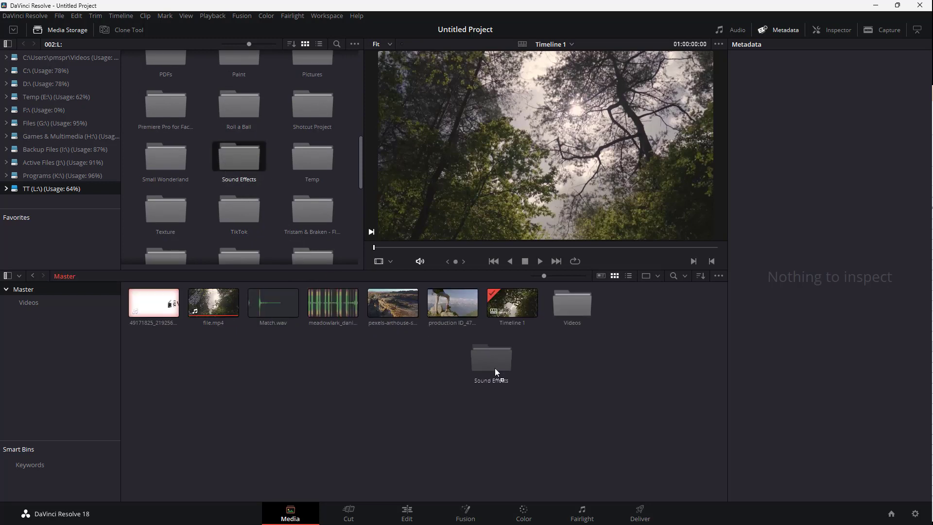
Step: Preview Match.wav, then add the Sound Effects folder to the media pool
click(295, 303)
click(368, 333)
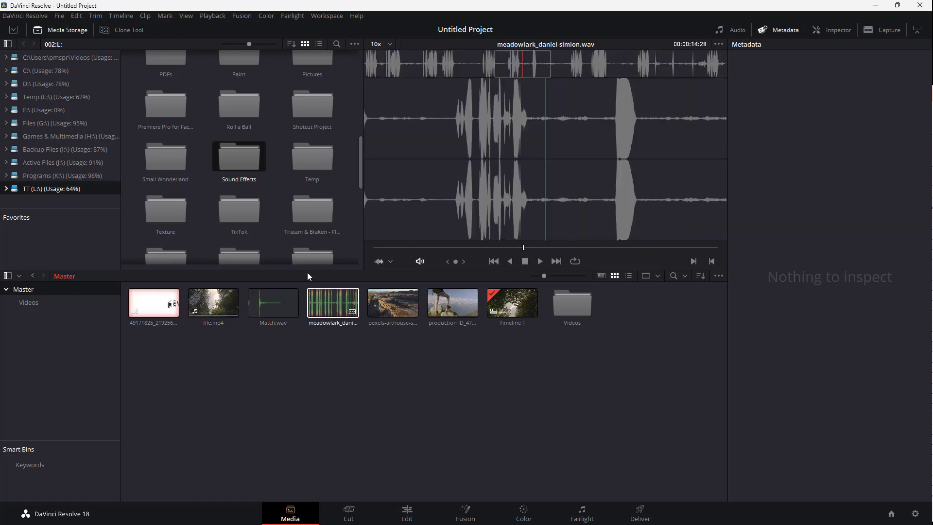
right_click(226, 155)
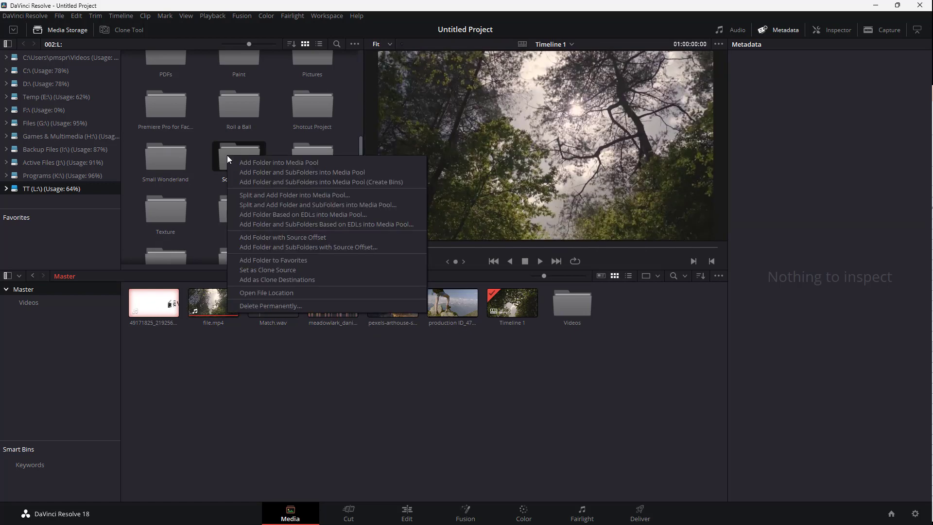
click(249, 162)
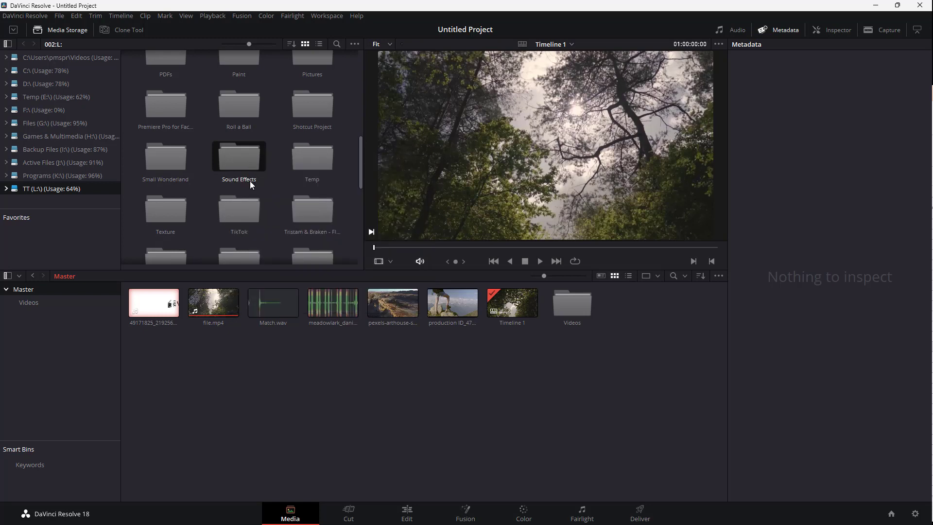
Step: Add the Videos folder's clips into the Media Pool with Add Folder into Media Pool
scroll(248, 201, down, 1)
scroll(261, 245, down, 1)
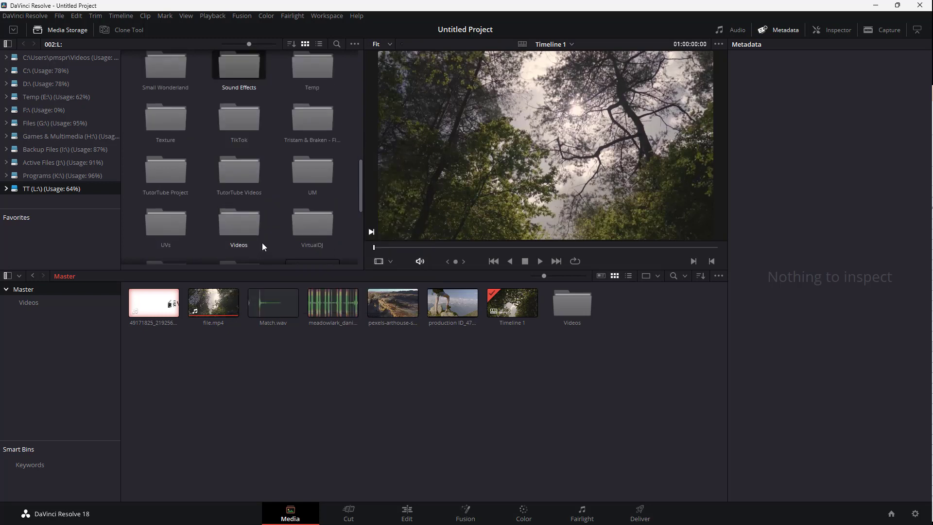
right_click(242, 227)
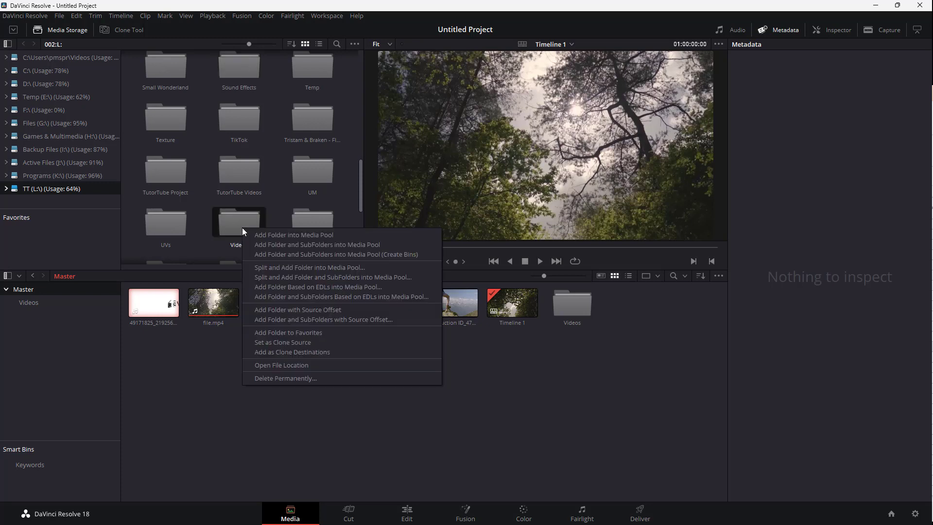
click(265, 234)
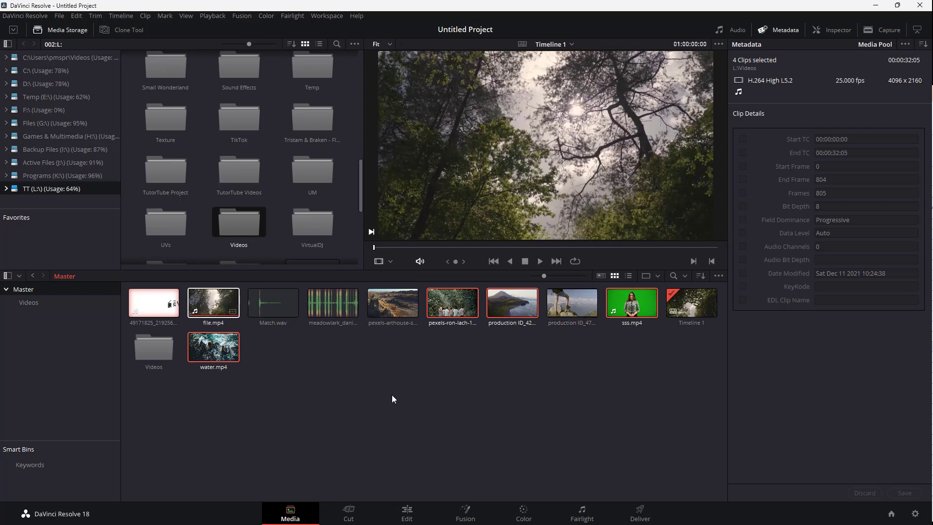
scroll(273, 227, down, 3)
scroll(275, 223, up, 8)
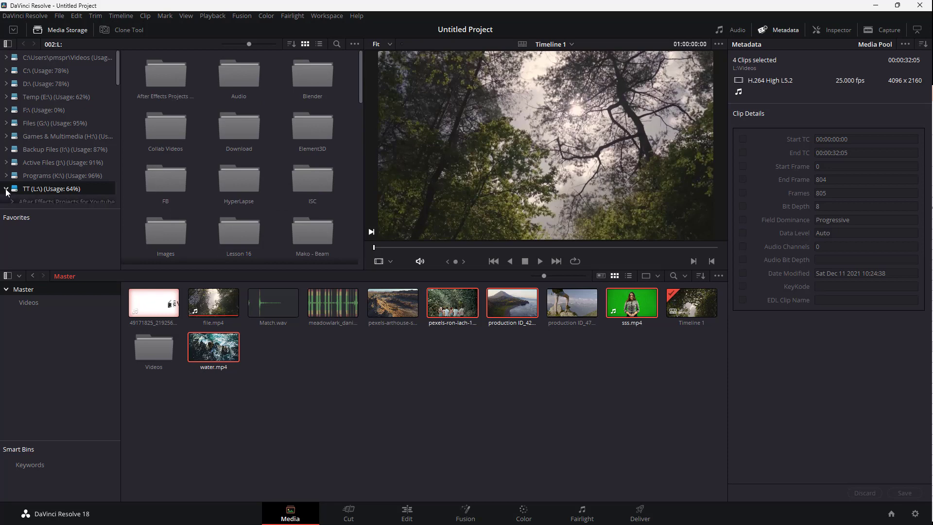
Step: Expand TT (L:), show the Videos folder's clips, and preview pexels-arthouse-studio
click(5, 190)
scroll(97, 174, down, 6)
scroll(79, 122, down, 3)
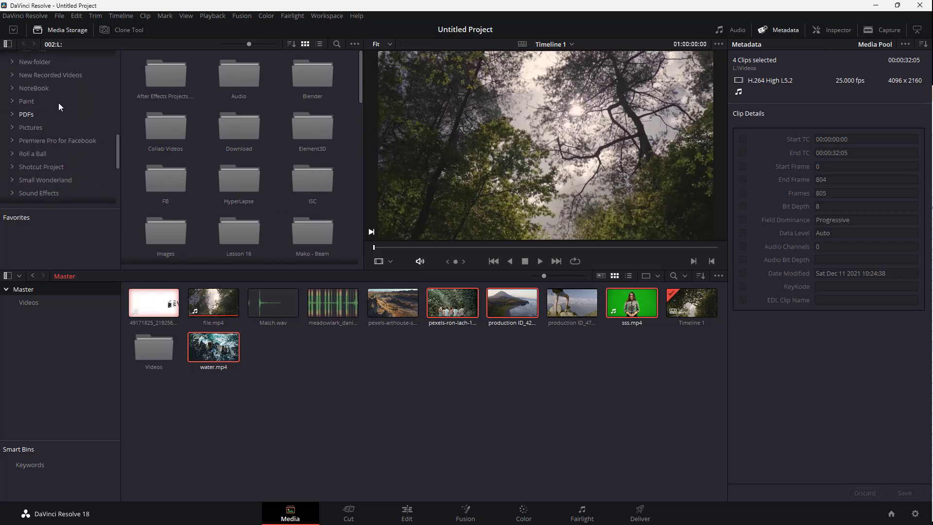
scroll(43, 115, down, 3)
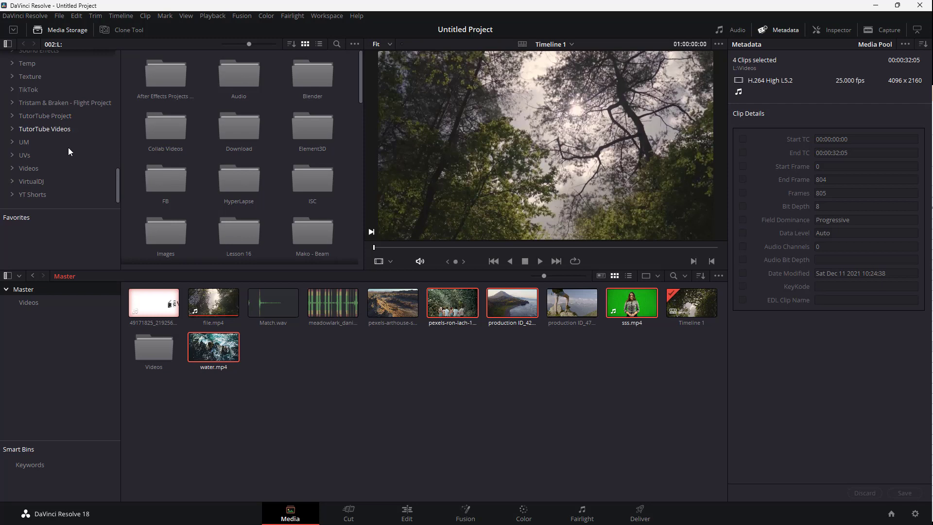
scroll(65, 166, down, 4)
click(29, 170)
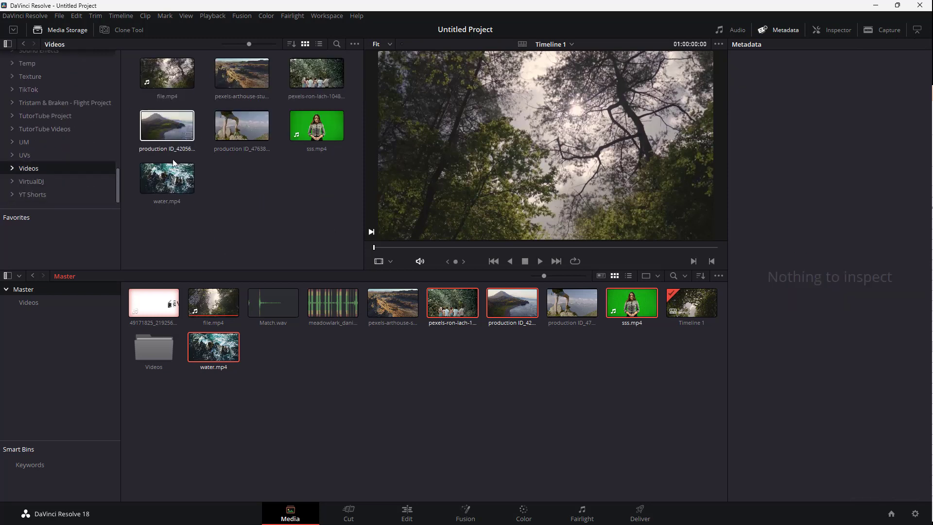
click(243, 76)
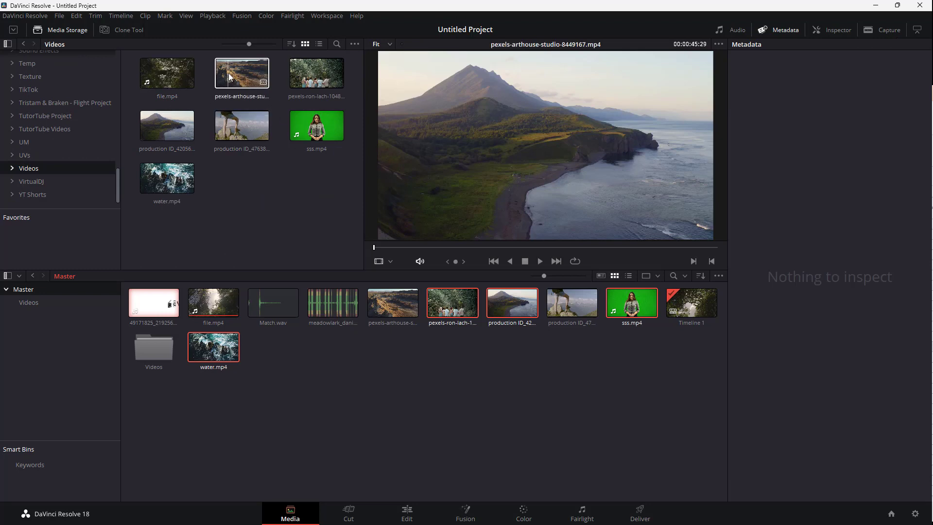
Step: Drag the pexels-arthouse-studio clip into the Media Pool, then switch to the Cut page
right_click(229, 72)
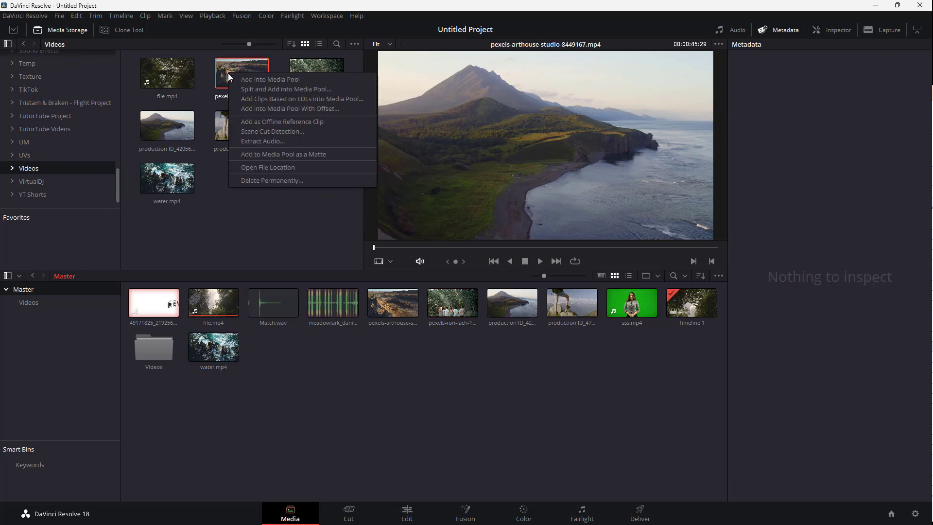
click(245, 57)
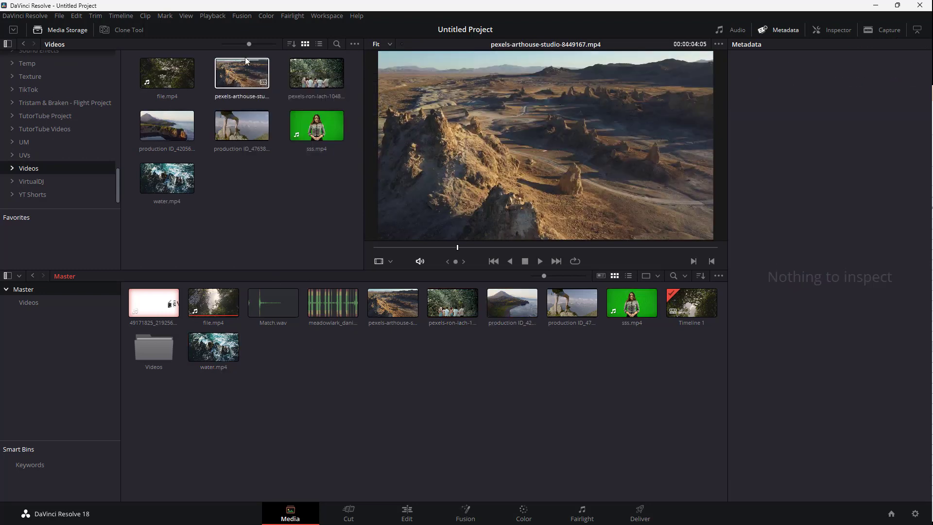
drag(245, 57, 283, 237)
drag(290, 361, 298, 347)
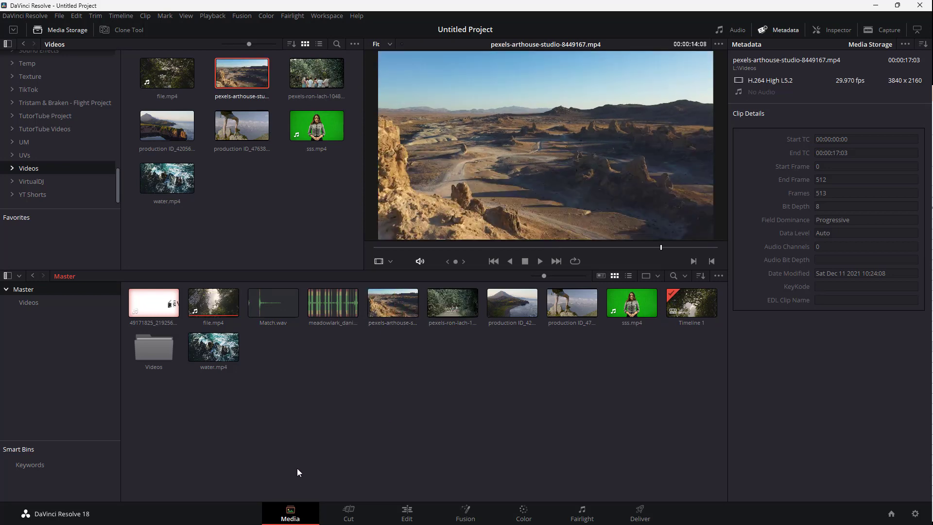
click(348, 512)
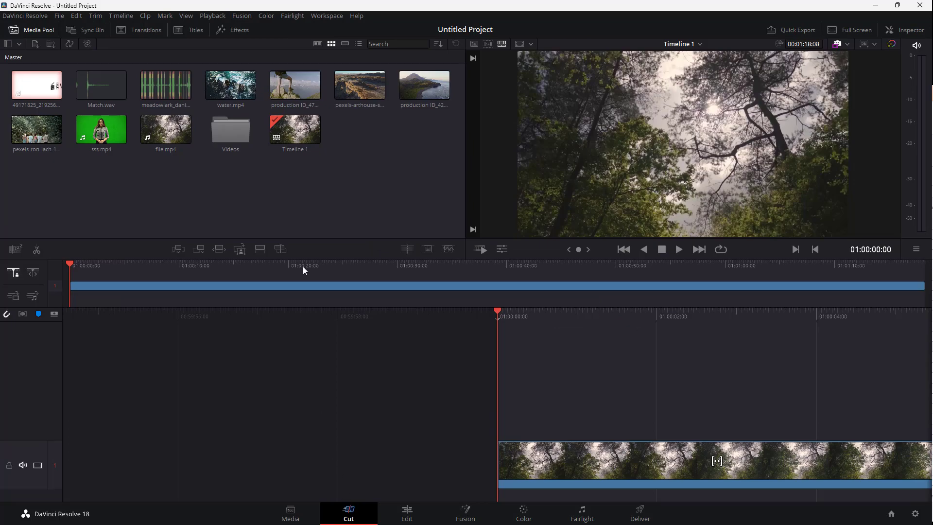